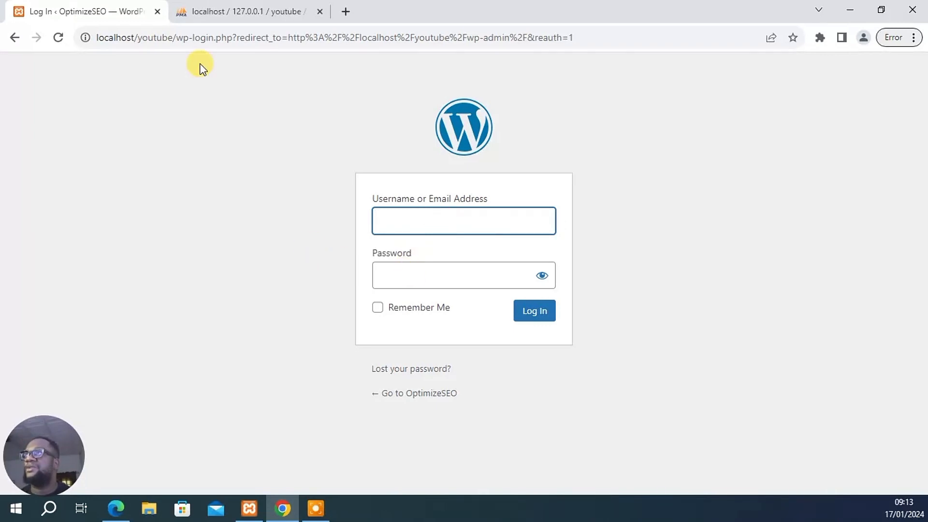
# Open phpMyAdmin from the localhost dashboard and open the wp_users table of the youtube database
pyautogui.moveTo(214, 27)
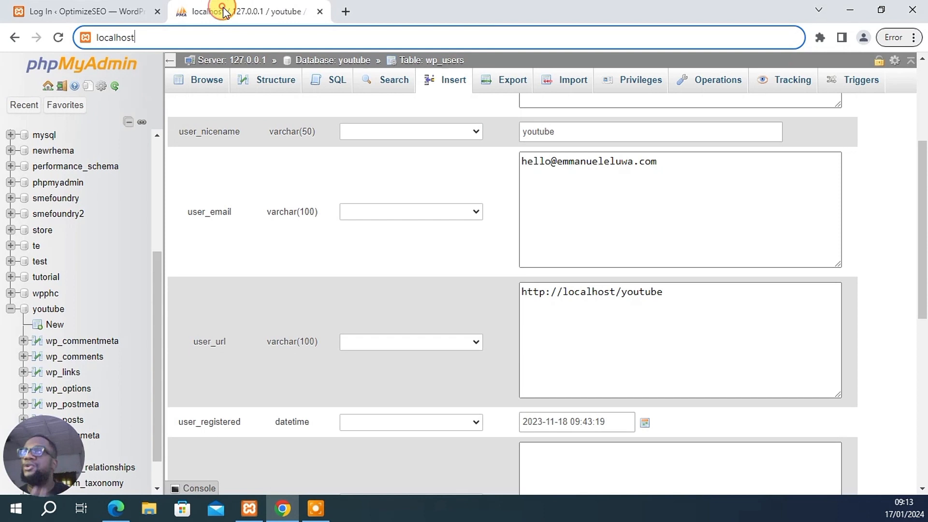
pyautogui.click(224, 13)
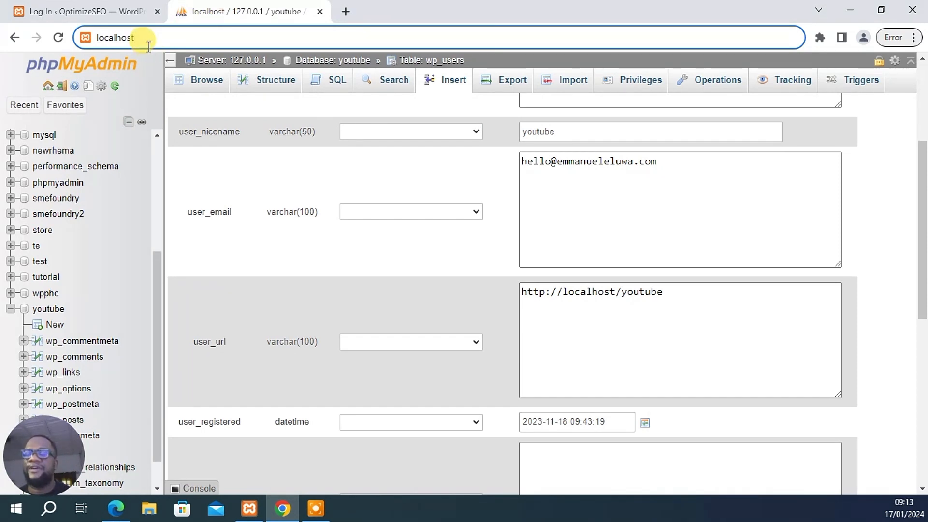
pyautogui.press('Return')
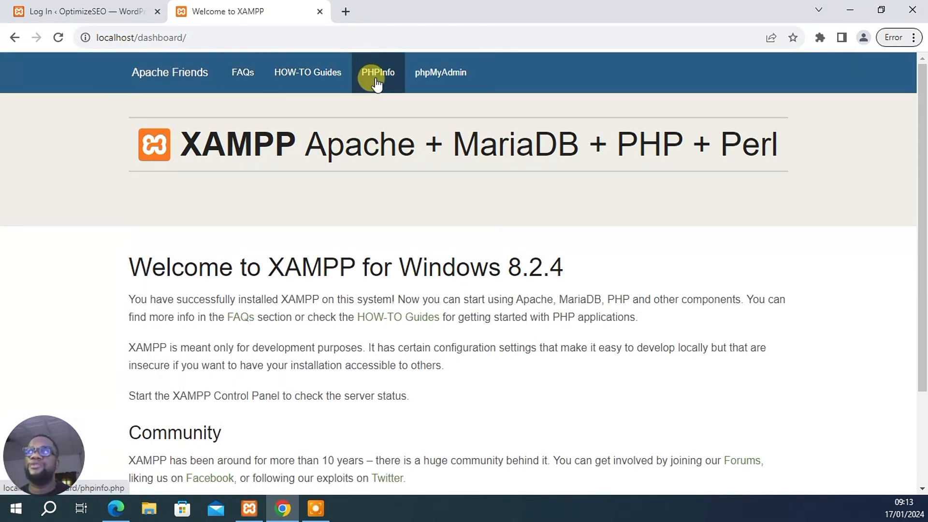
pyautogui.click(456, 72)
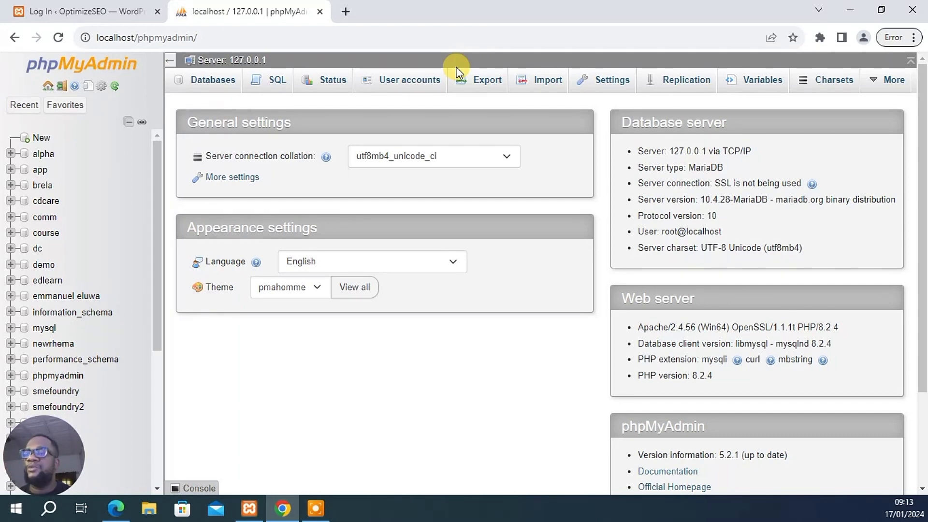
pyautogui.scroll(-8, 114, 245)
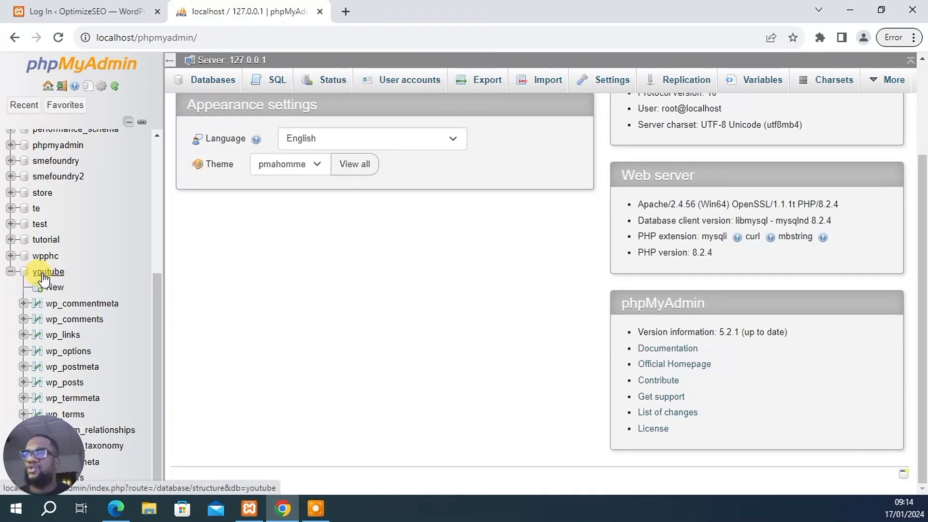
pyautogui.click(43, 275)
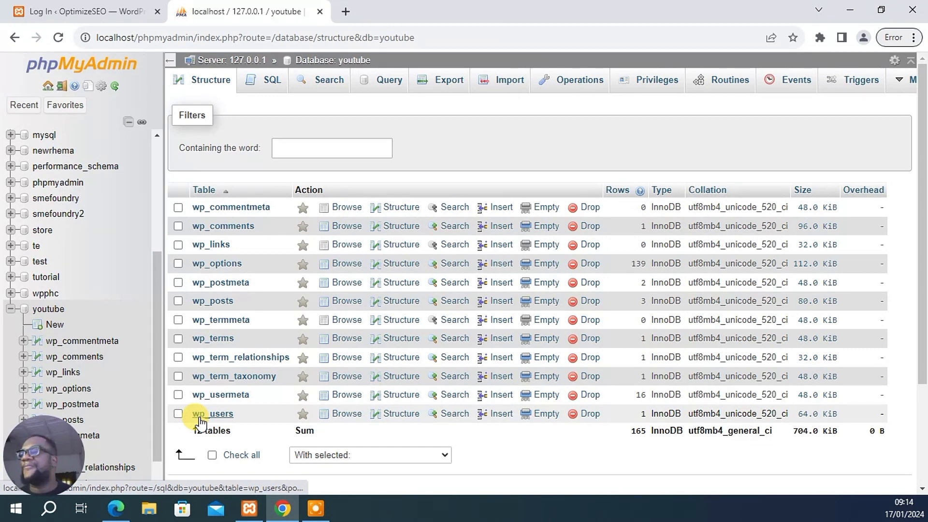
pyautogui.click(200, 415)
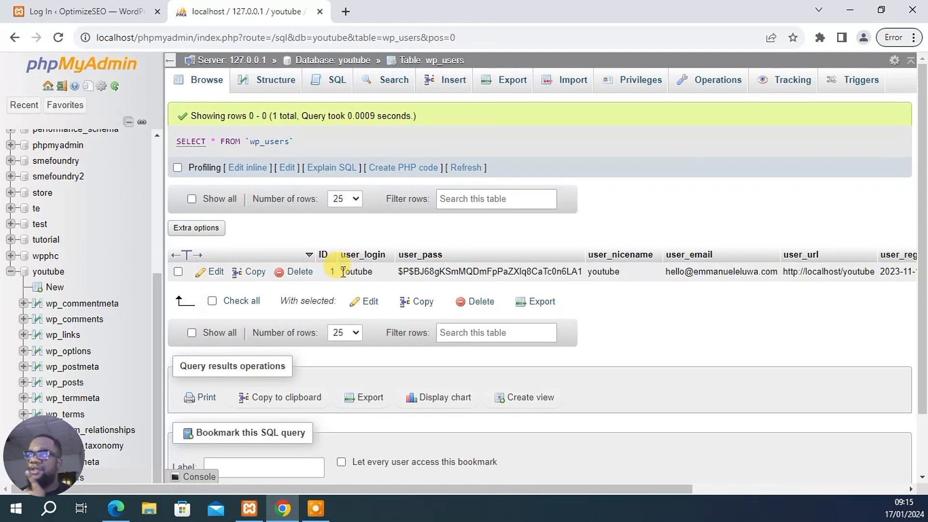
# Copy the user_login value from wp_users and paste it into the WordPress login username field
pyautogui.moveTo(342, 272); pyautogui.dragTo(378, 279)
pyautogui.hotkey('ctrl', 'c')
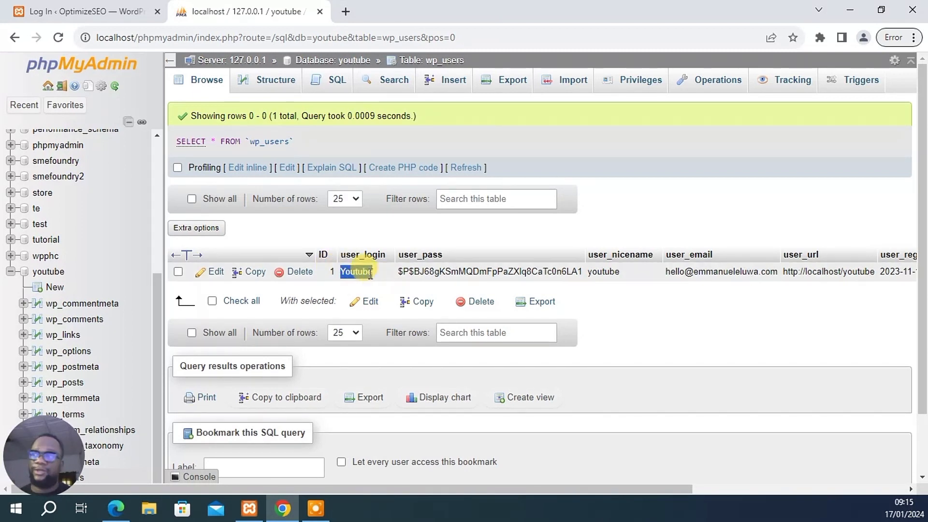
pyautogui.click(90, 11)
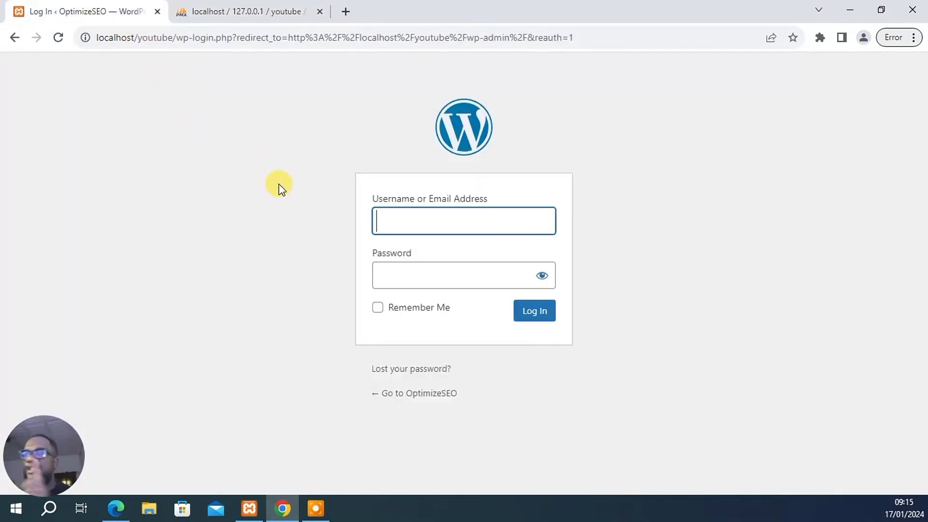
pyautogui.hotkey('ctrl', 'v')
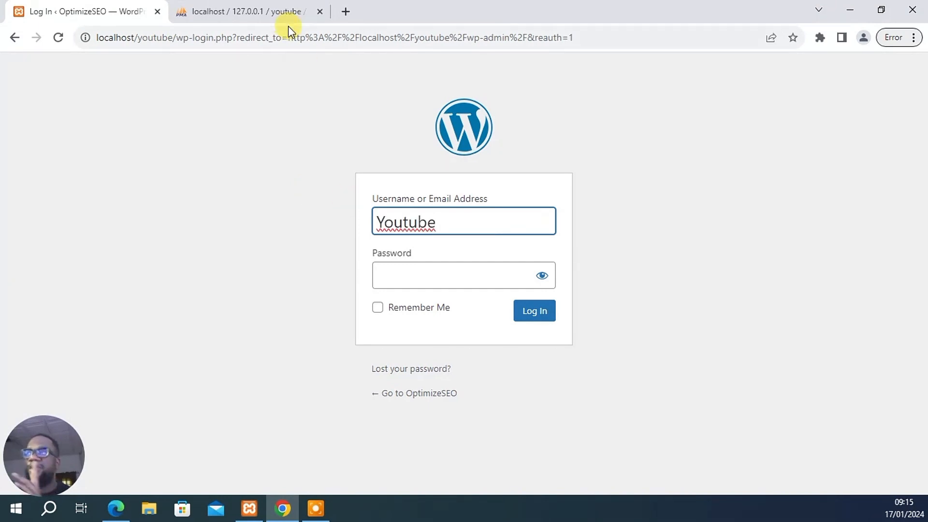
# Try to log in by entering the account password
pyautogui.click(422, 280)
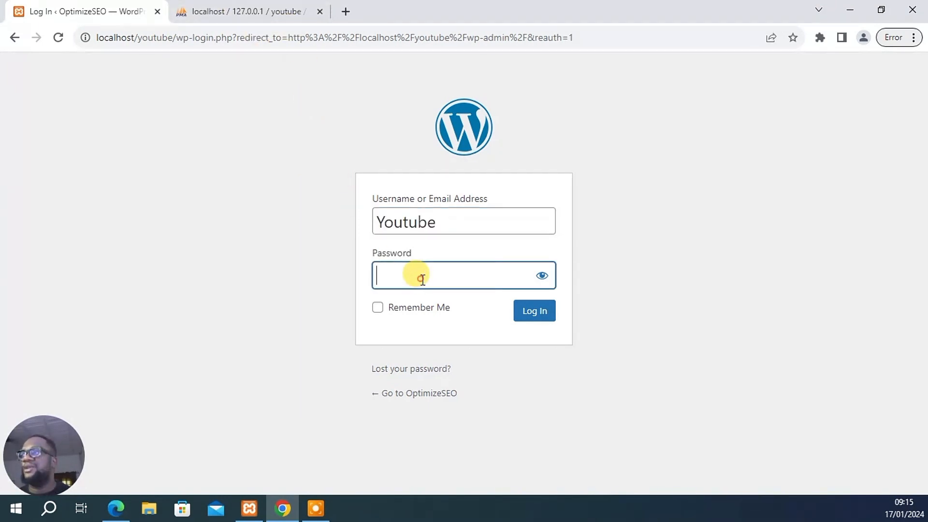
pyautogui.write('•••••••••••••')
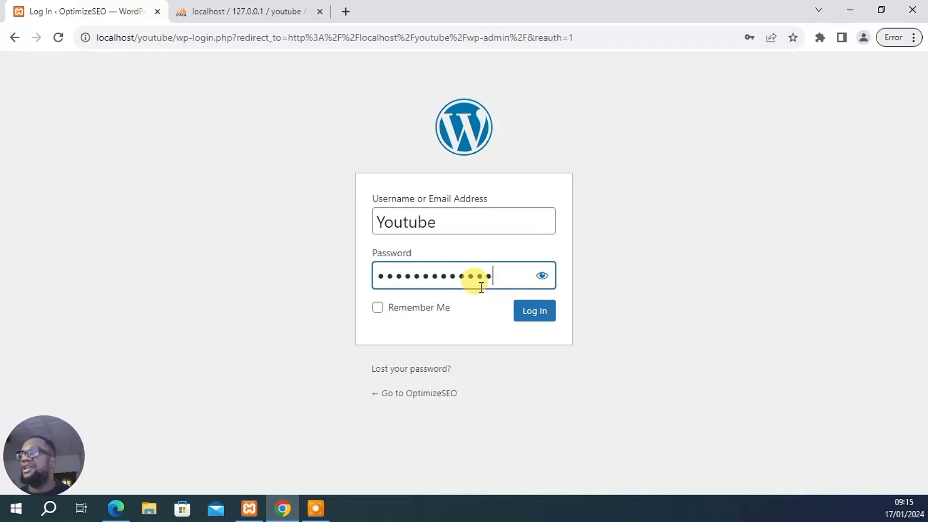
pyautogui.click(527, 311)
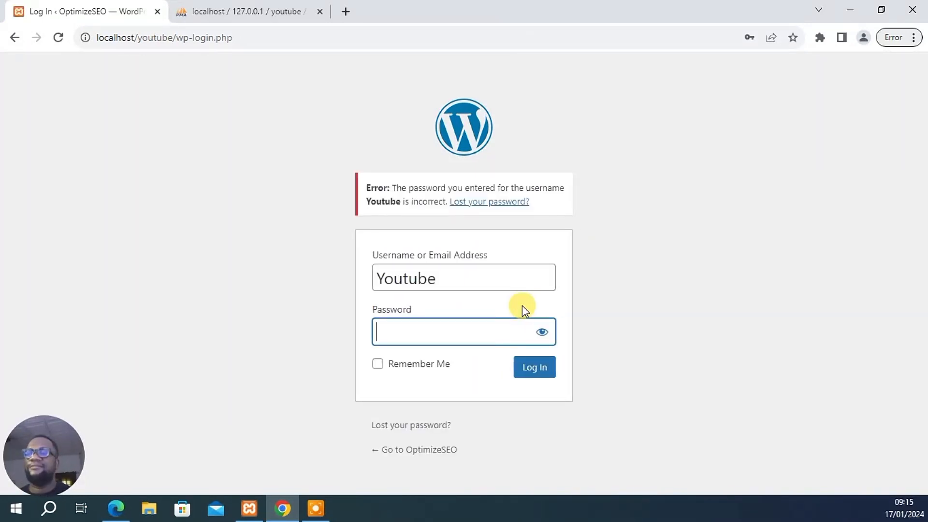
# Edit the wp_users row and set the user_pass field's function to MD5
pyautogui.click(265, 10)
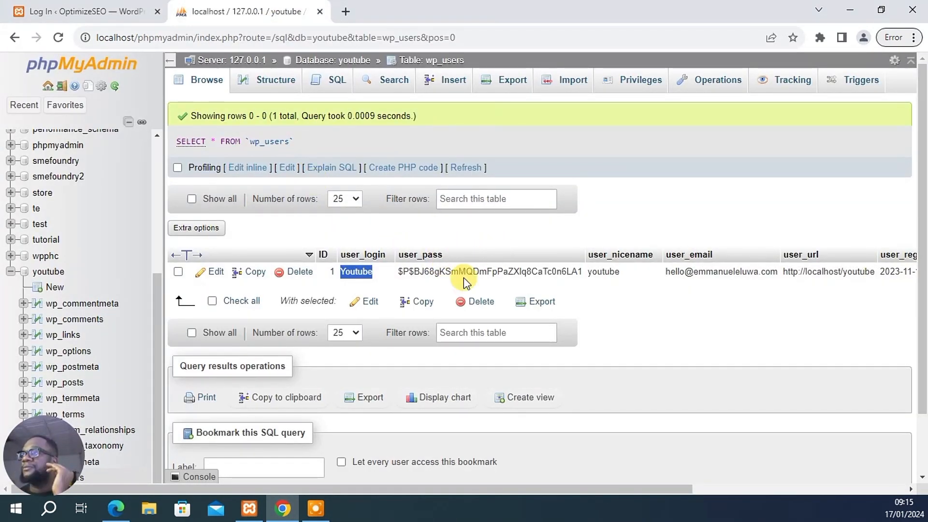
pyautogui.click(217, 275)
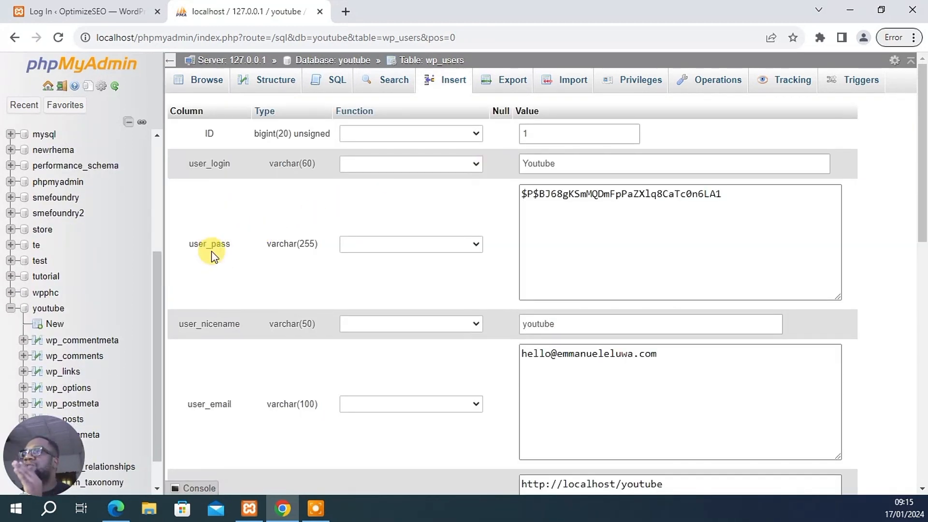
pyautogui.moveTo(186, 244); pyautogui.dragTo(242, 240)
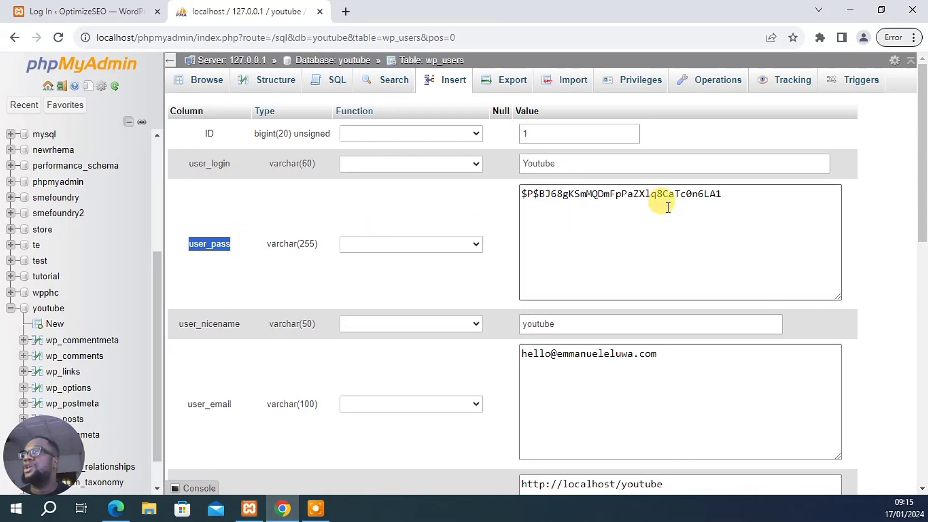
pyautogui.click(407, 245)
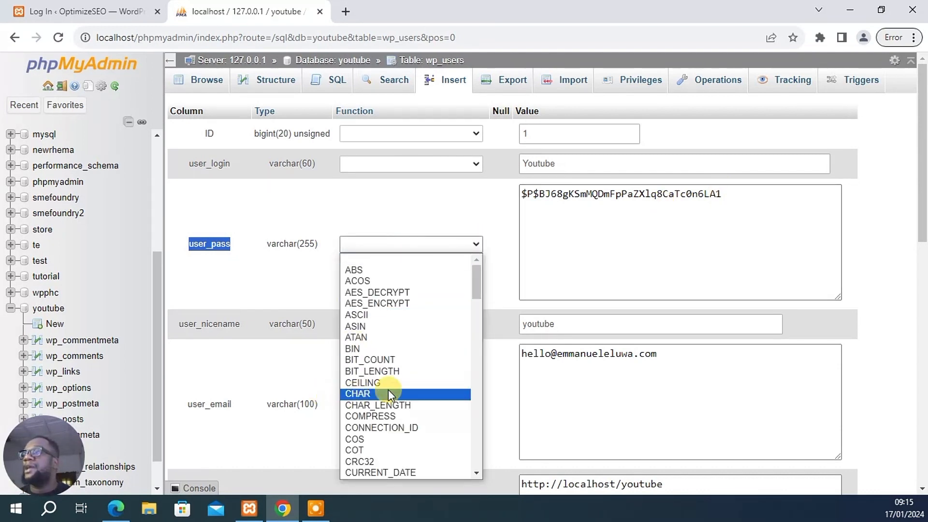
pyautogui.scroll(-8, 389, 387)
pyautogui.scroll(-4, 373, 373)
pyautogui.scroll(-1, 373, 377)
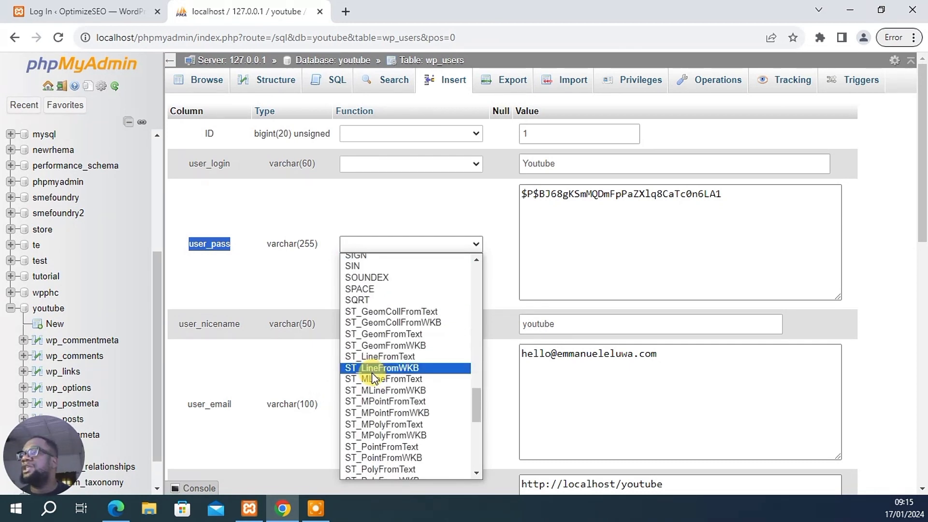
pyautogui.scroll(15, 371, 360)
pyautogui.scroll(5, 371, 353)
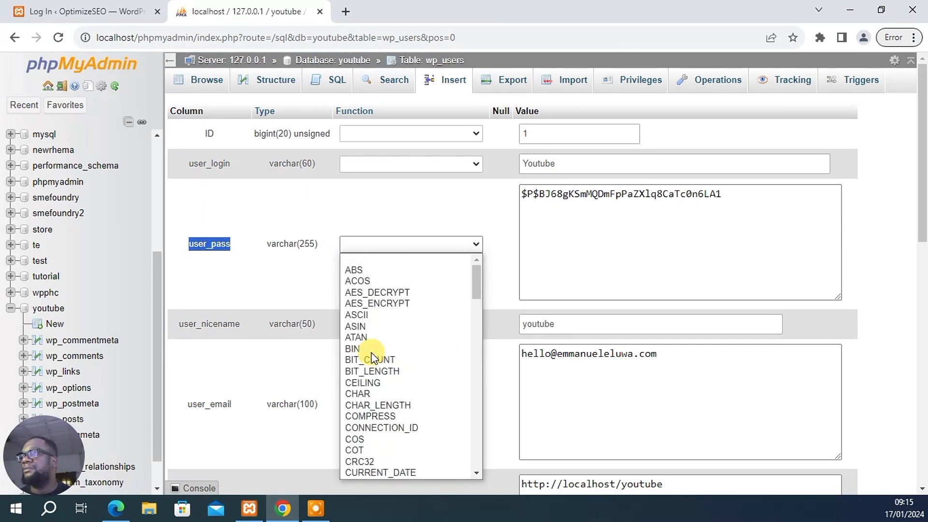
pyautogui.scroll(-8, 375, 346)
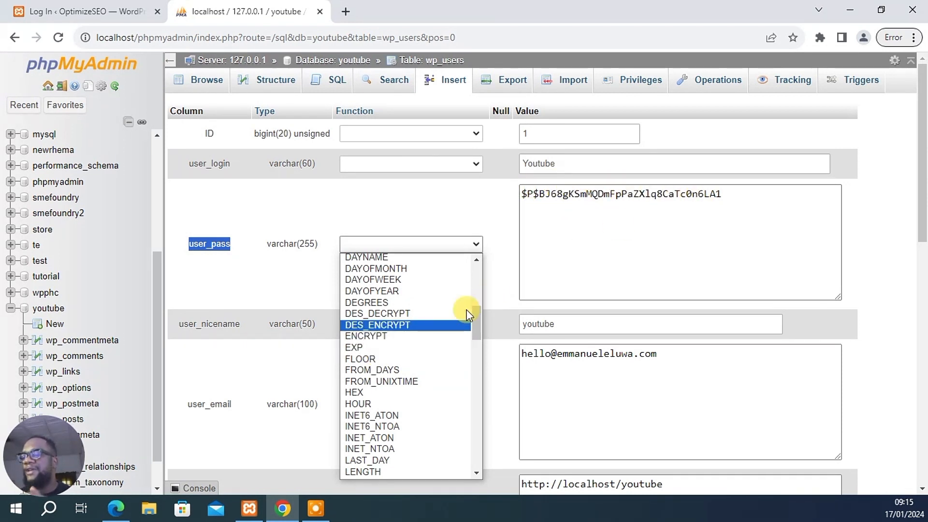
pyautogui.scroll(-8, 424, 330)
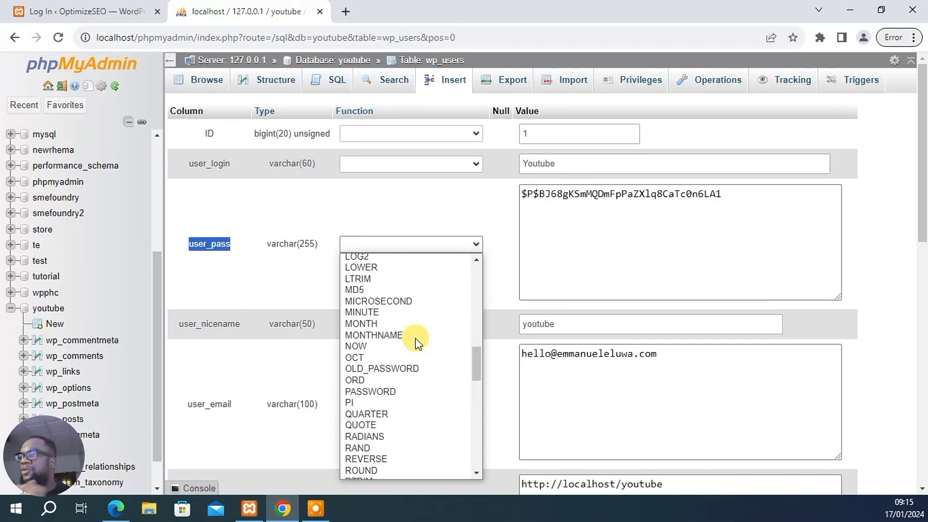
pyautogui.click(367, 290)
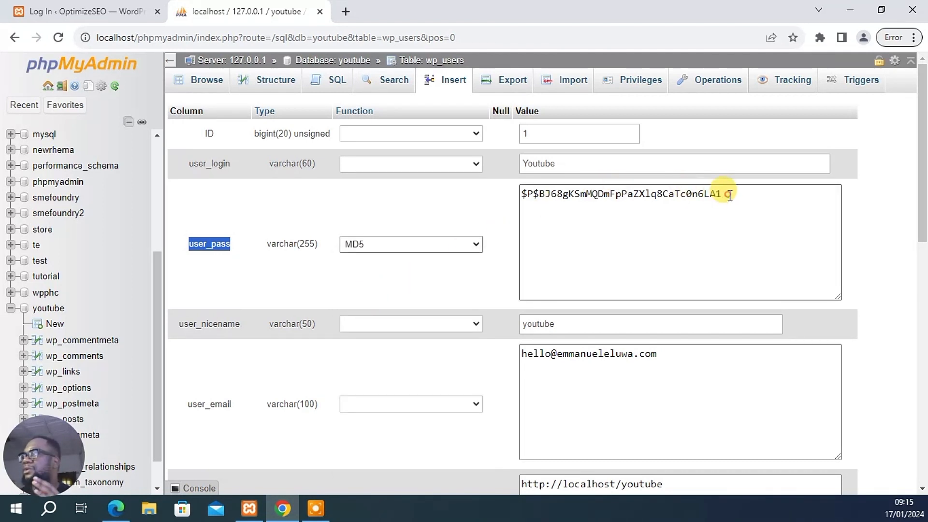
# Replace the user_pass value with a new password and save the row
pyautogui.moveTo(722, 194); pyautogui.dragTo(521, 196)
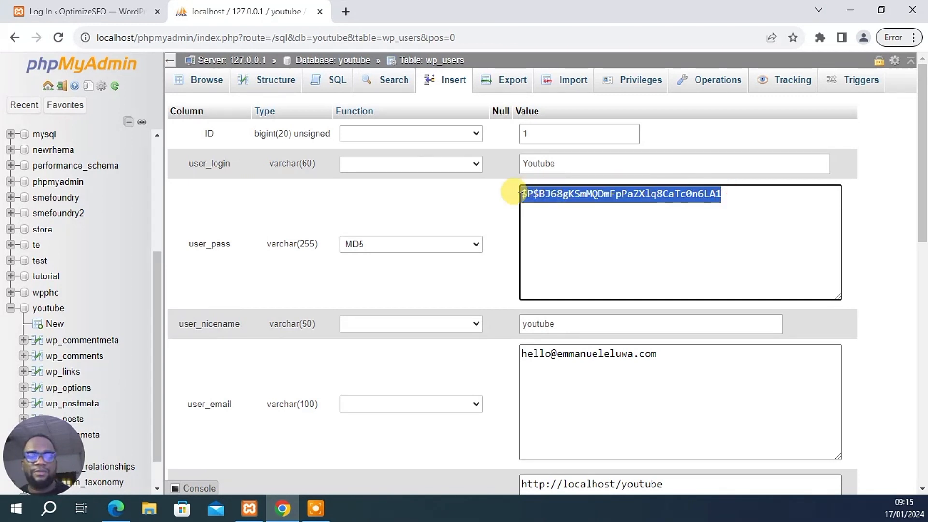
pyautogui.write('1234556')
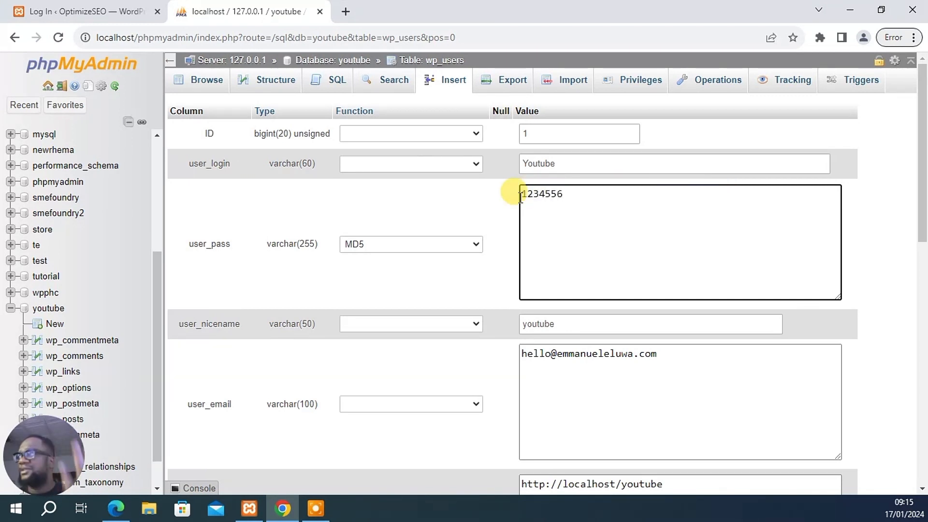
pyautogui.click(559, 198)
pyautogui.press('BackSpace')
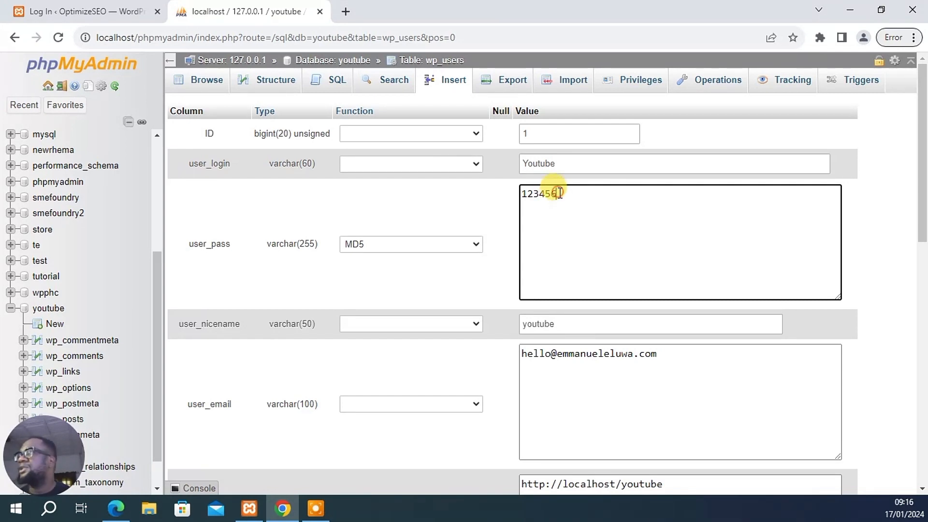
pyautogui.scroll(-4, 471, 273)
pyautogui.scroll(-8, 469, 271)
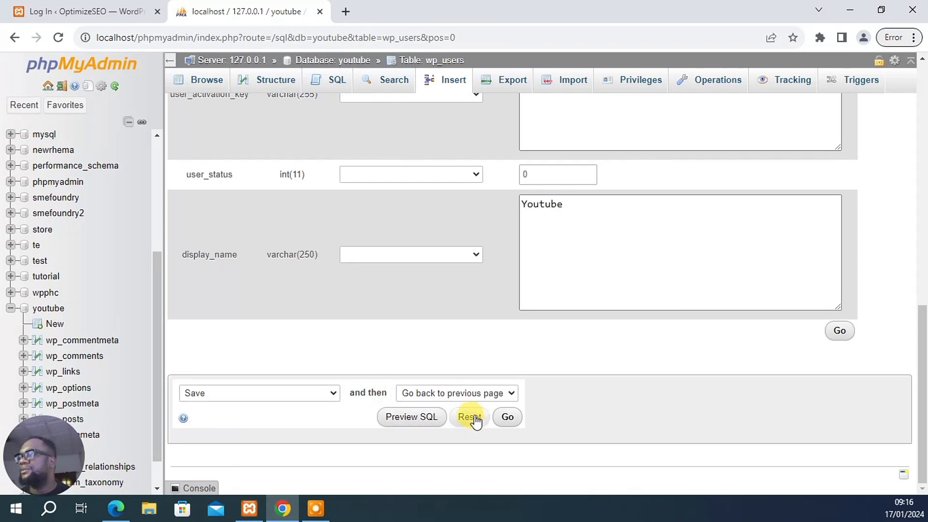
pyautogui.click(507, 417)
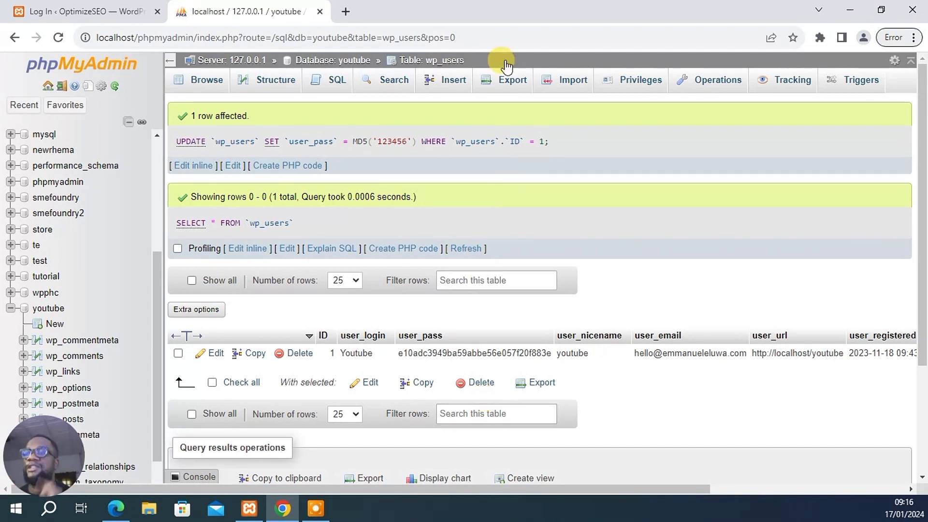
# Log in to WordPress with the new password, showing it and enabling Remember Me
pyautogui.click(120, 6)
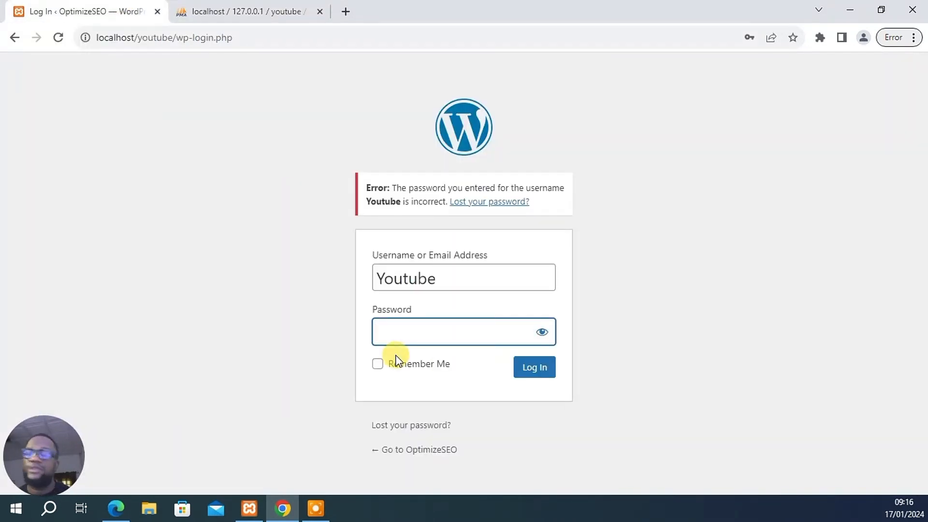
pyautogui.write('Y•••••')
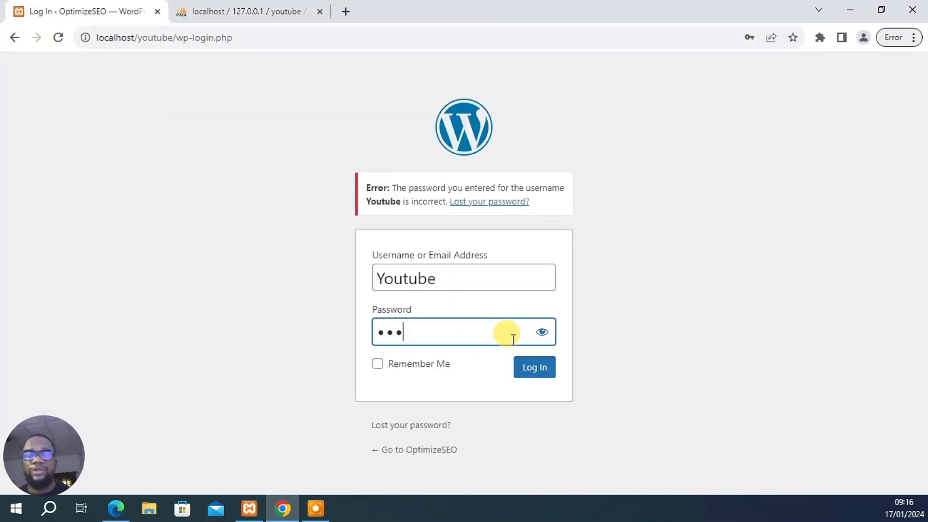
pyautogui.click(542, 333)
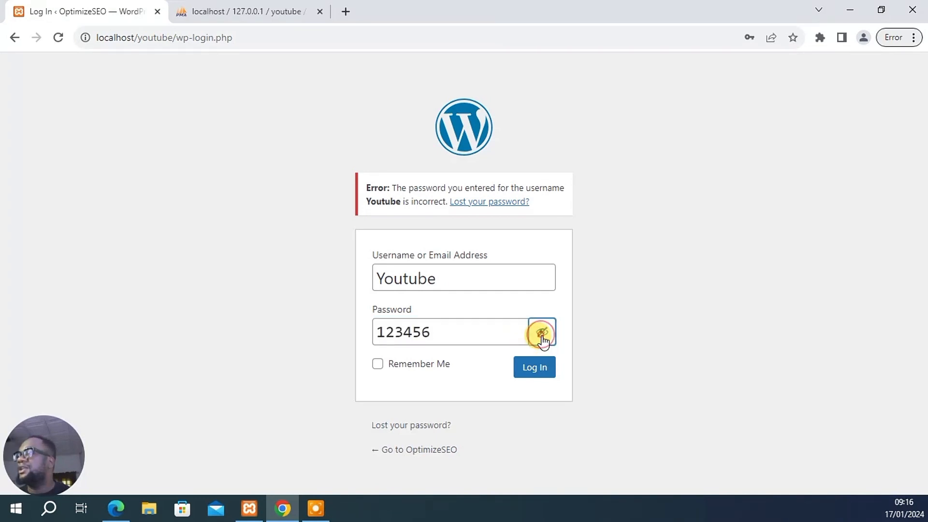
pyautogui.click(377, 372)
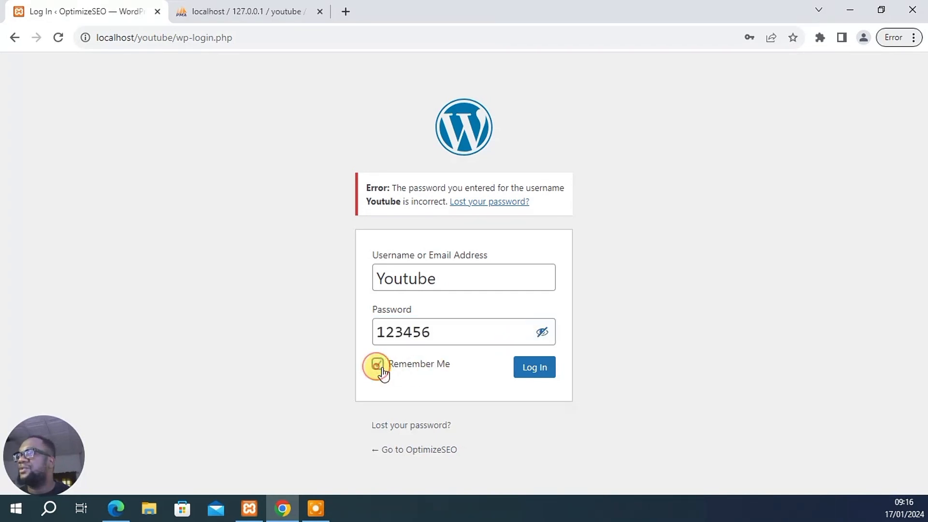
pyautogui.click(526, 368)
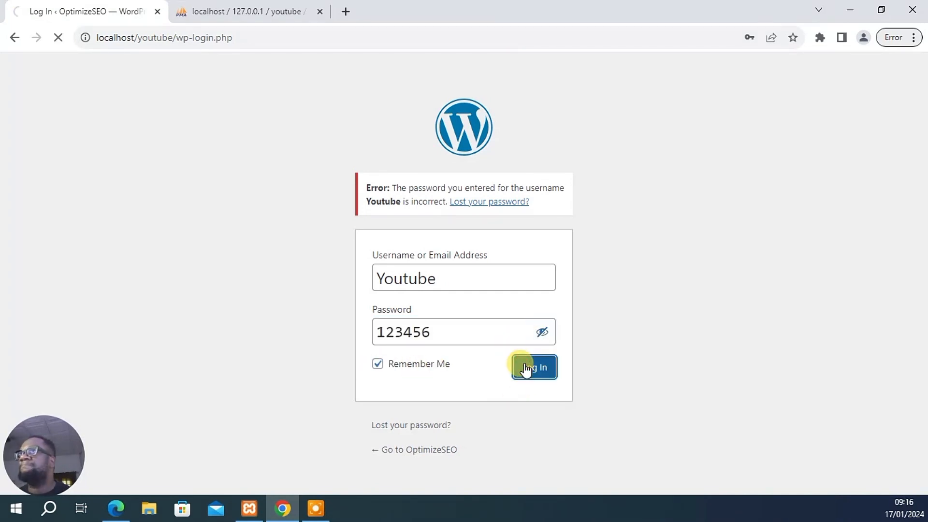